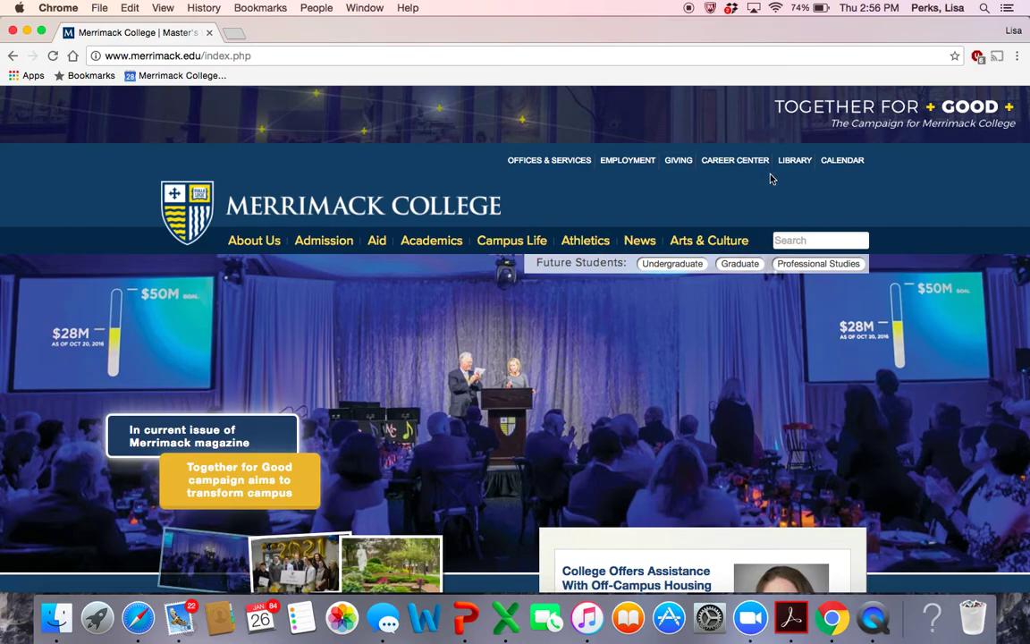
Go to the McQuade Library page from the college homepage and open the library's catalog.
{"action": "left_click", "coordinate": [801, 164]}
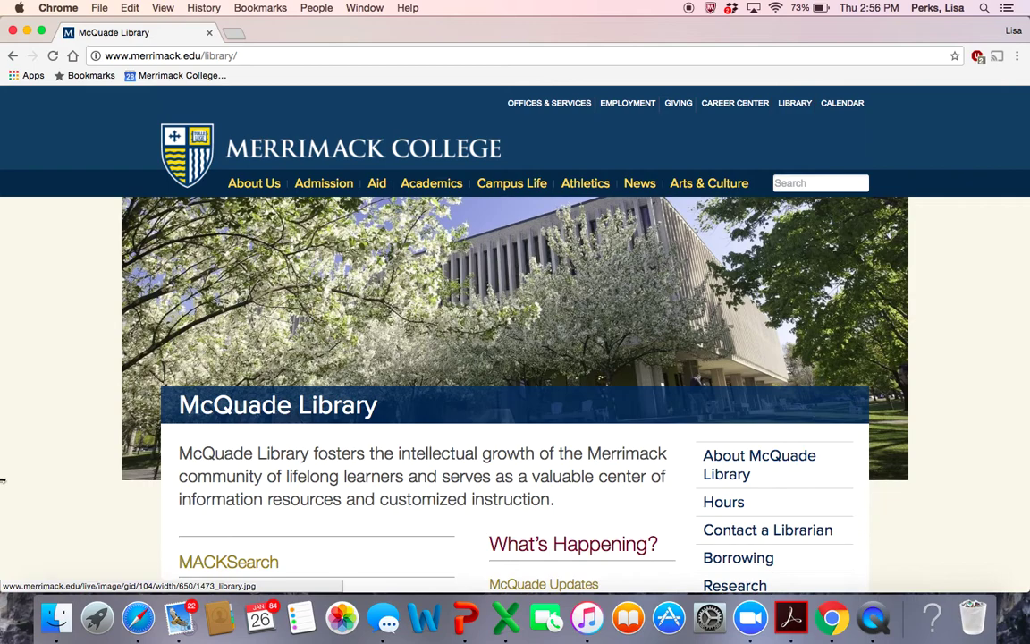
{"action": "scroll", "coordinate": [2, 480], "scroll_direction": "down", "scroll_amount": 5}
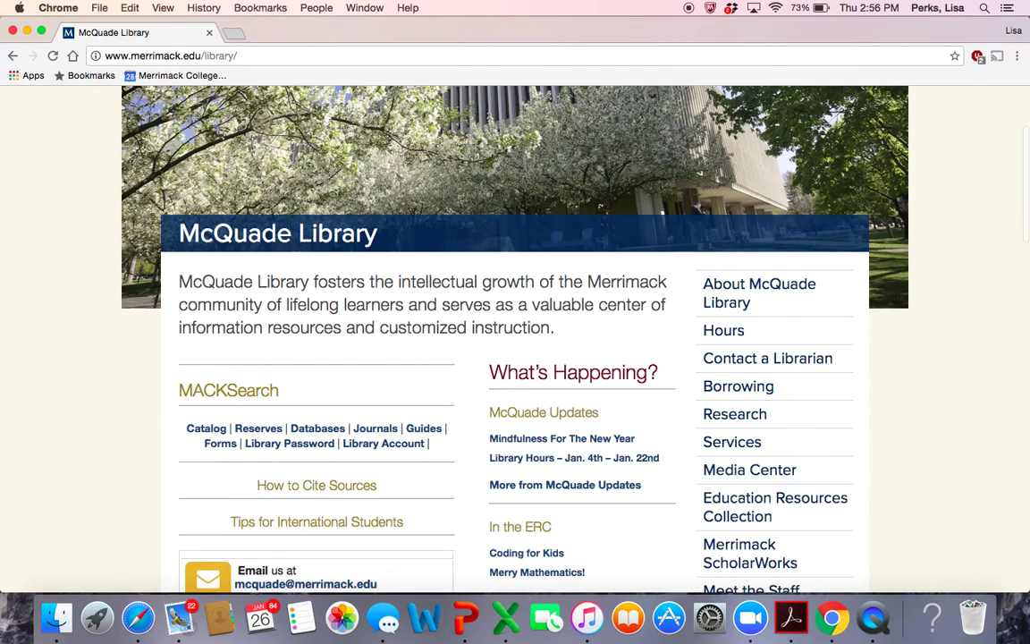
{"action": "scroll", "coordinate": [515, 340], "scroll_direction": "down", "scroll_amount": 3}
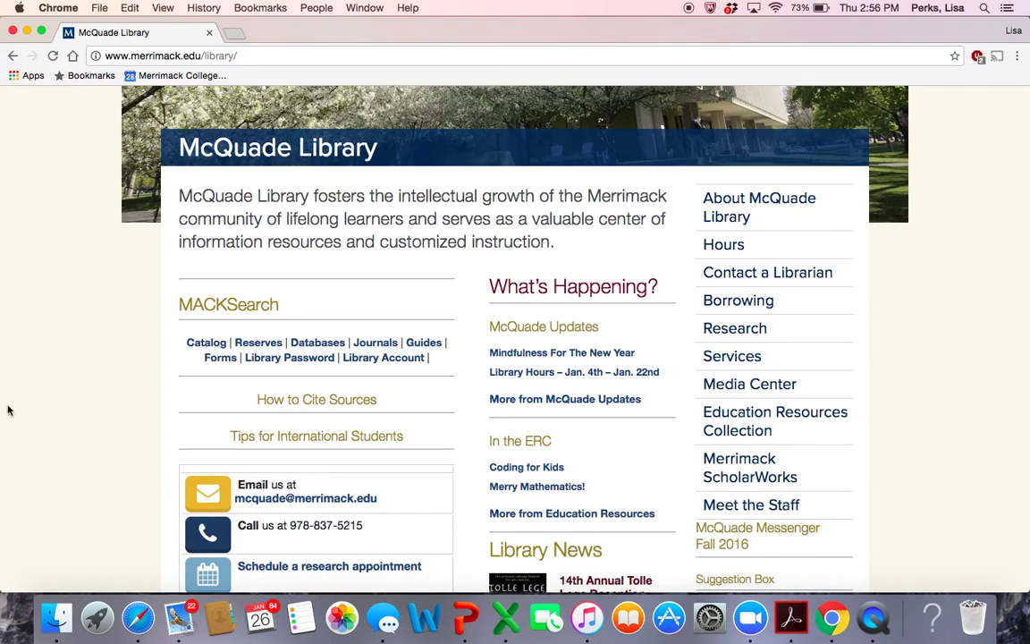
{"action": "left_click", "coordinate": [206, 345]}
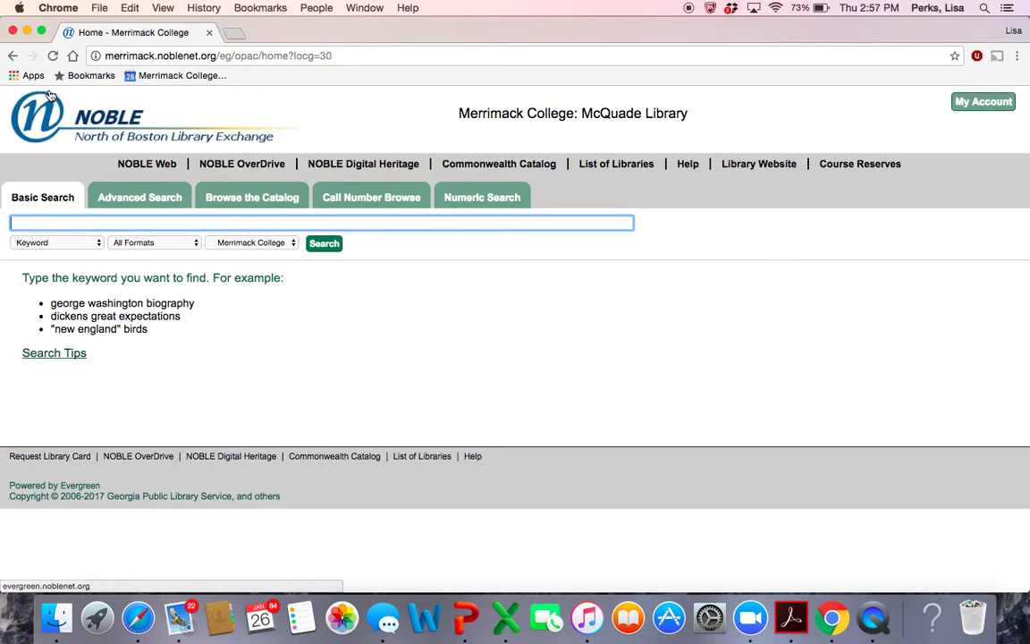
{"action": "left_click", "coordinate": [12, 56]}
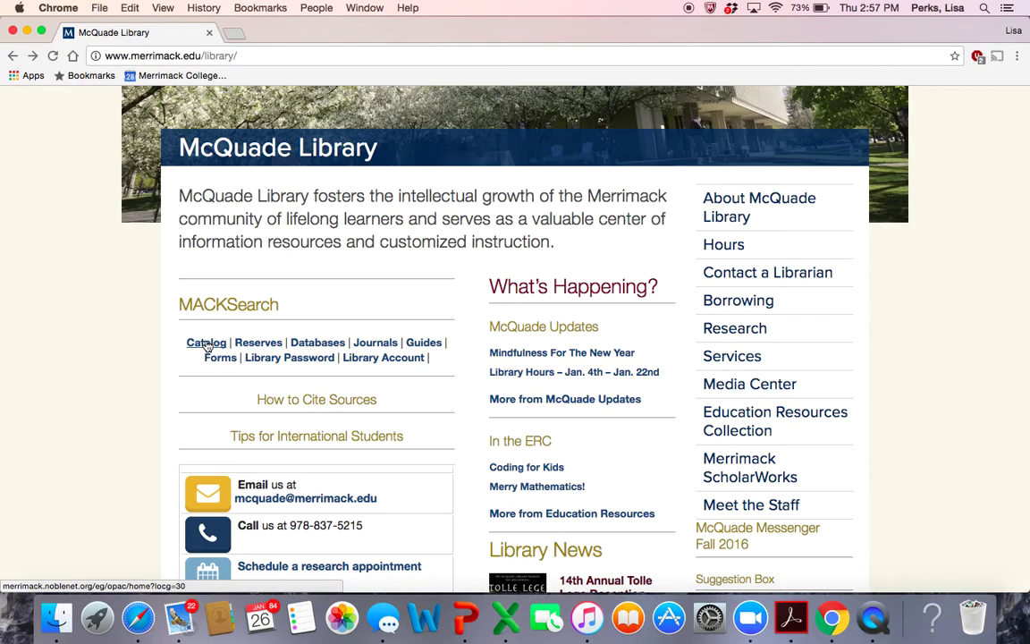
{"action": "left_click", "coordinate": [206, 343]}
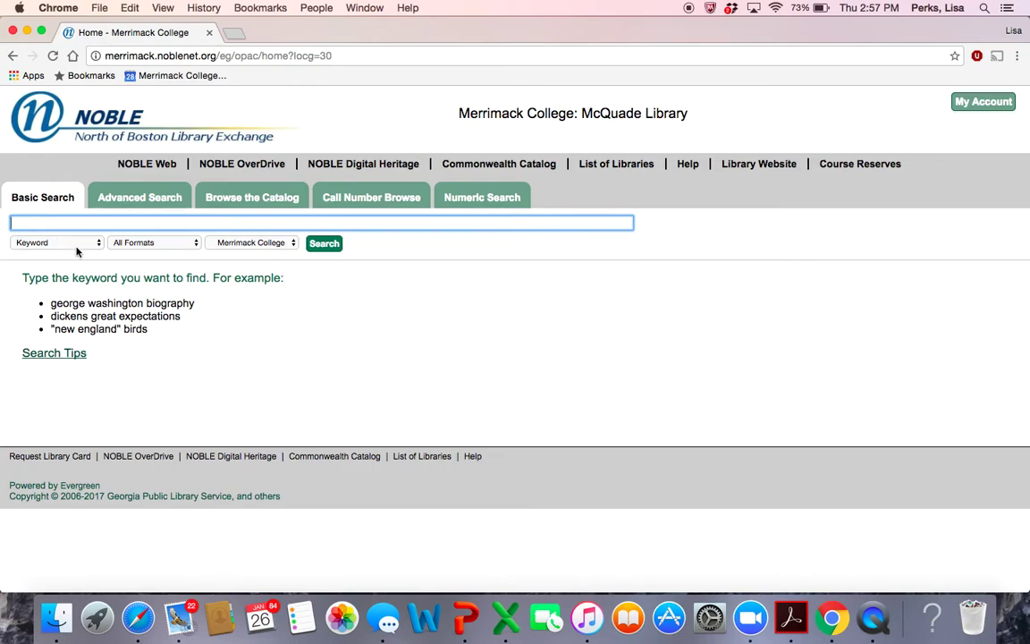
Search the Merrimack College catalog by keyword for "media effects" in all formats.
{"action": "left_click", "coordinate": [99, 243]}
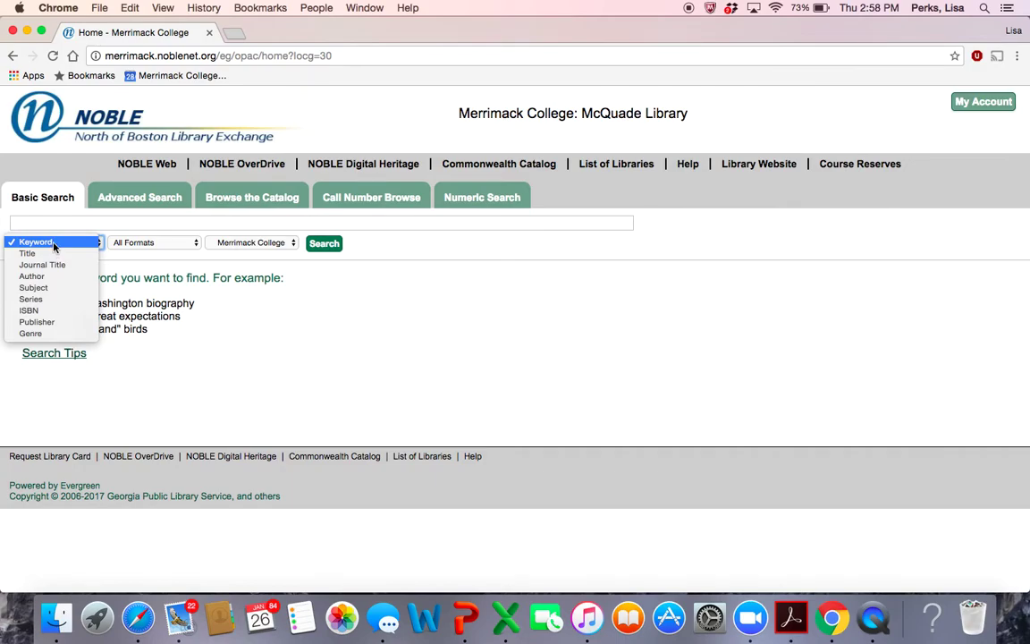
{"action": "left_click", "coordinate": [53, 242]}
{"action": "left_click", "coordinate": [34, 221]}
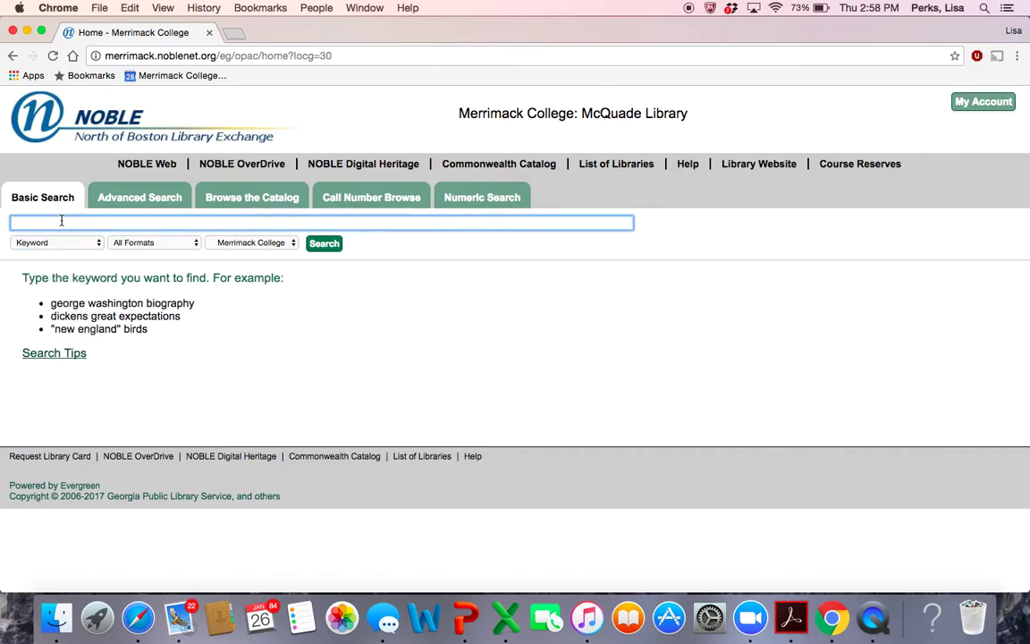
{"action": "type", "text": "media "}
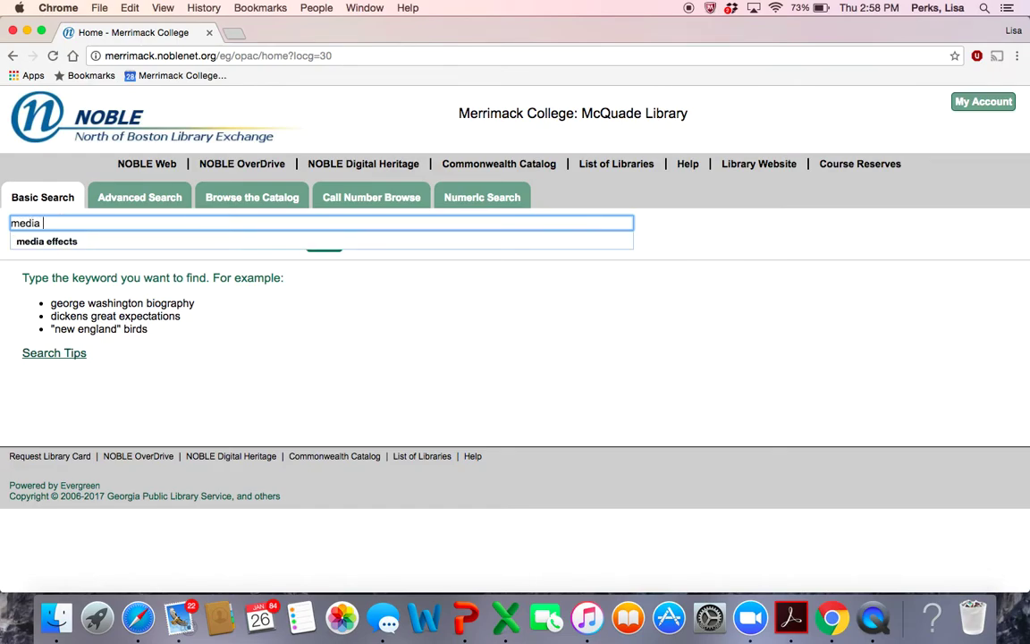
{"action": "type", "text": "effects"}
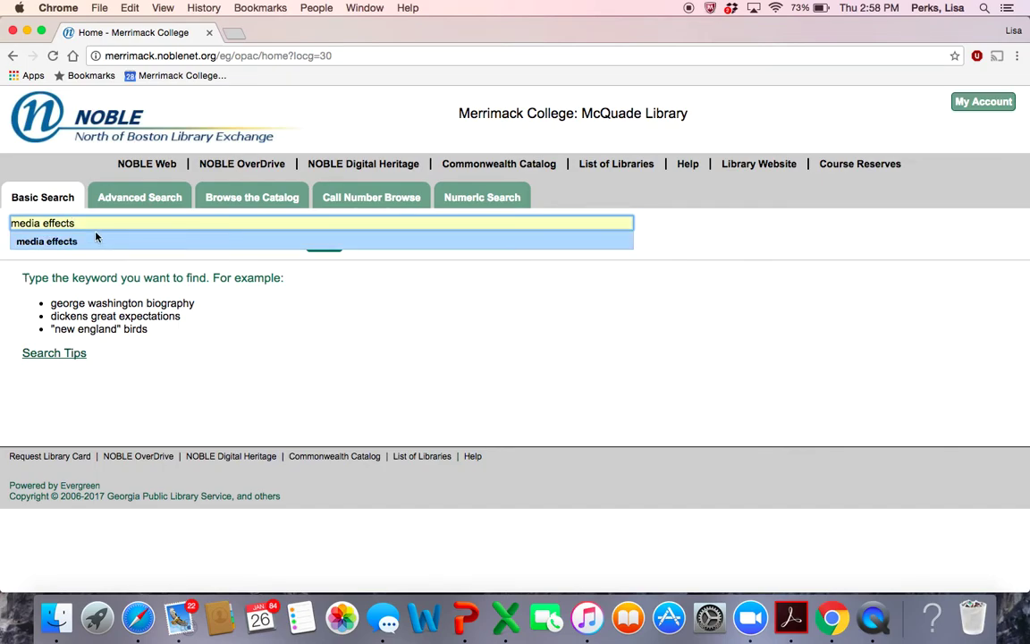
{"action": "key", "text": "Return"}
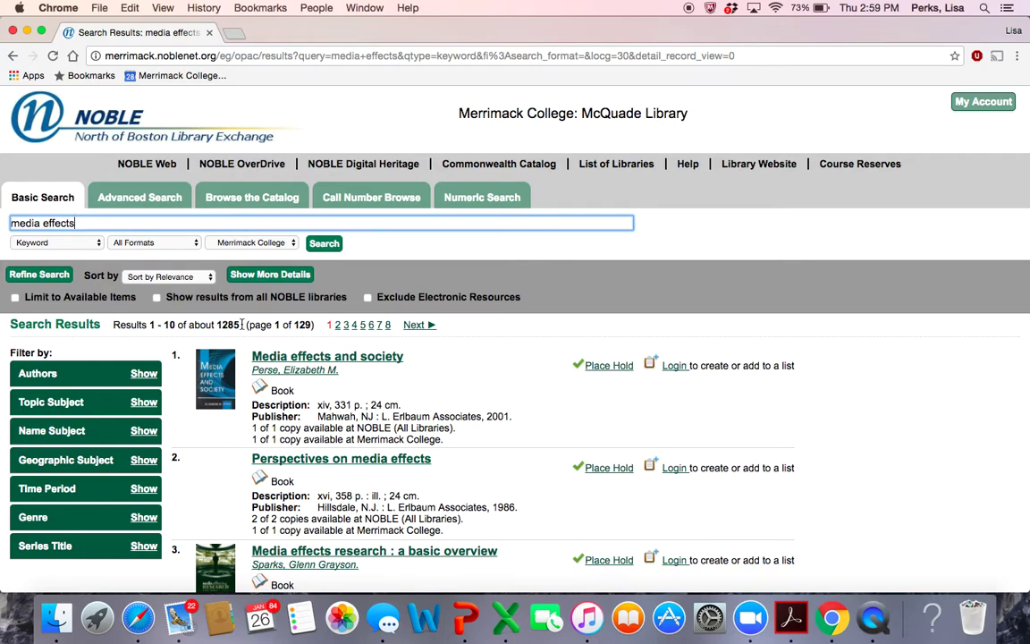
Sort the search results by publication date from newest to oldest.
{"action": "left_click", "coordinate": [212, 278]}
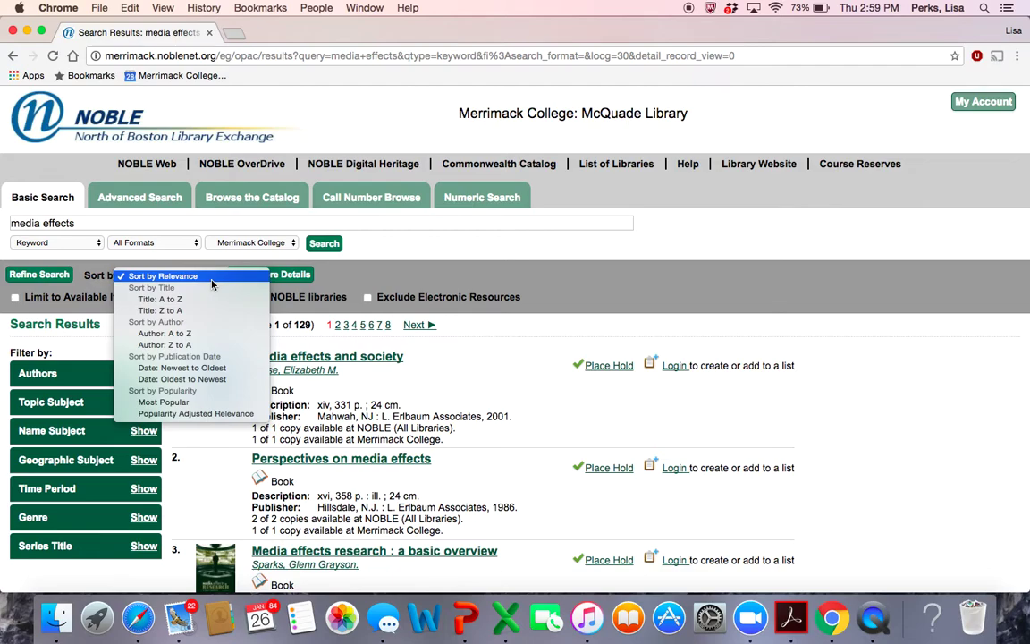
{"action": "left_click", "coordinate": [212, 368]}
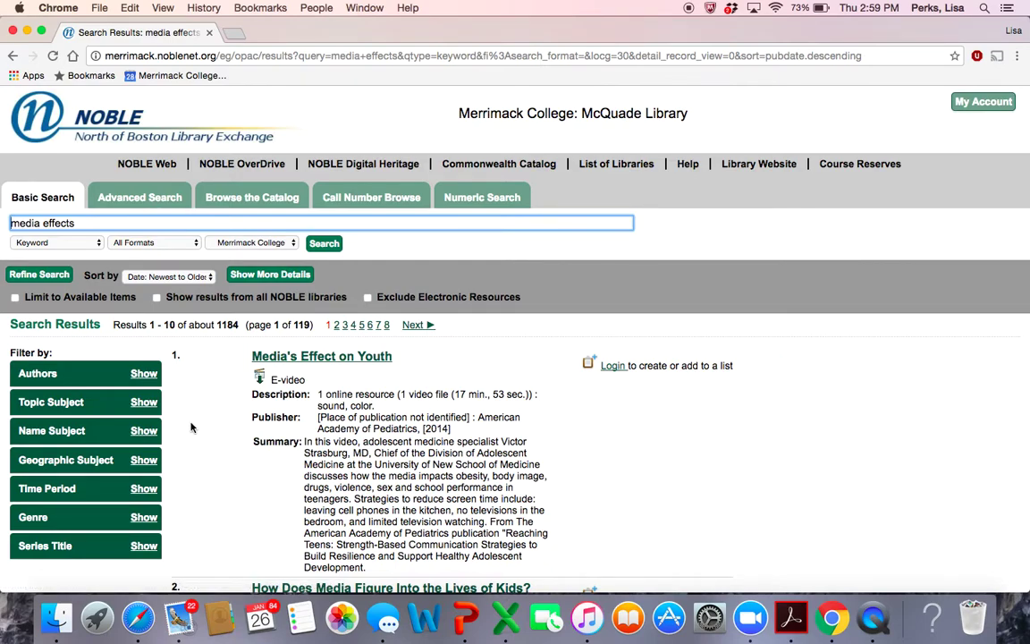
{"action": "key", "text": "Down"}
{"action": "key", "text": "Down"}
{"action": "left_click", "coordinate": [651, 553]}
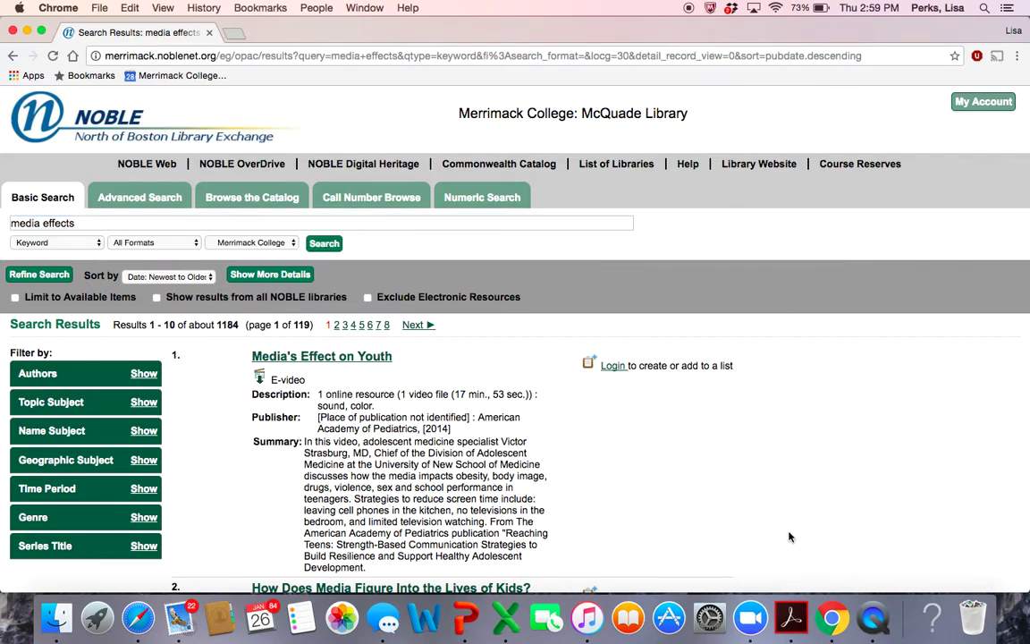
Examine the titles, formats, publication dates and summaries in the date-sorted result list.
{"action": "scroll", "coordinate": [768, 535], "scroll_direction": "down", "scroll_amount": 2}
{"action": "scroll", "coordinate": [768, 536], "scroll_direction": "down", "scroll_amount": 8}
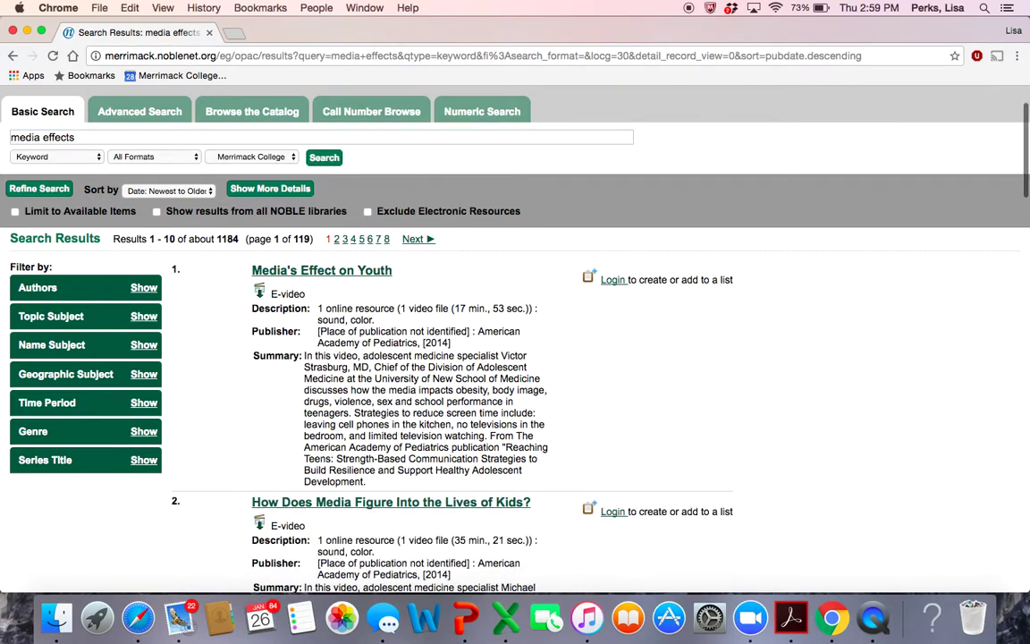
{"action": "scroll", "coordinate": [768, 535], "scroll_direction": "down", "scroll_amount": 1}
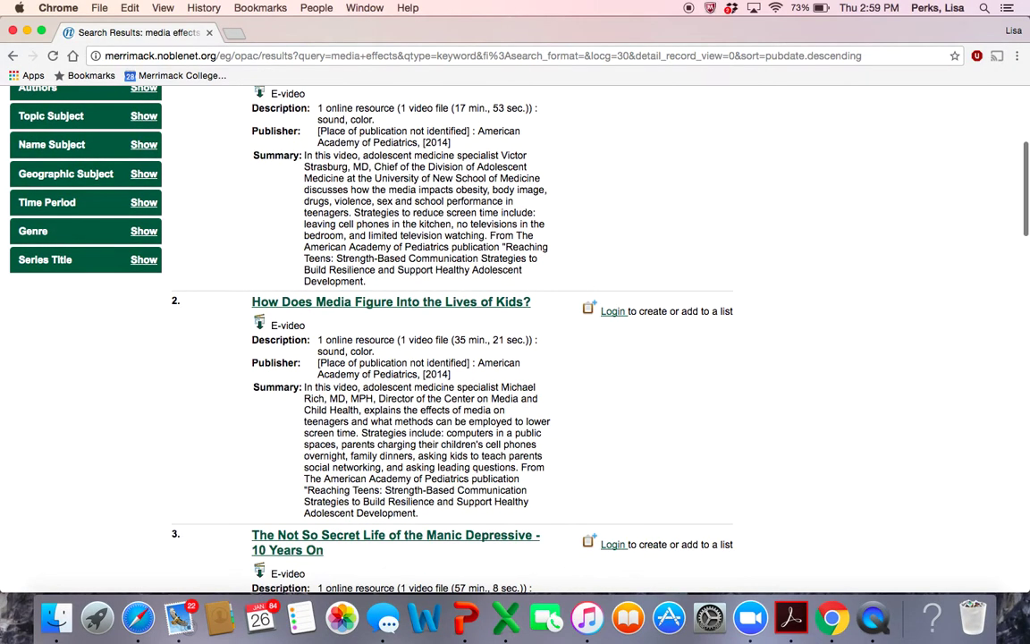
{"action": "scroll", "coordinate": [768, 536], "scroll_direction": "down", "scroll_amount": 2}
{"action": "scroll", "coordinate": [768, 535], "scroll_direction": "down", "scroll_amount": 8}
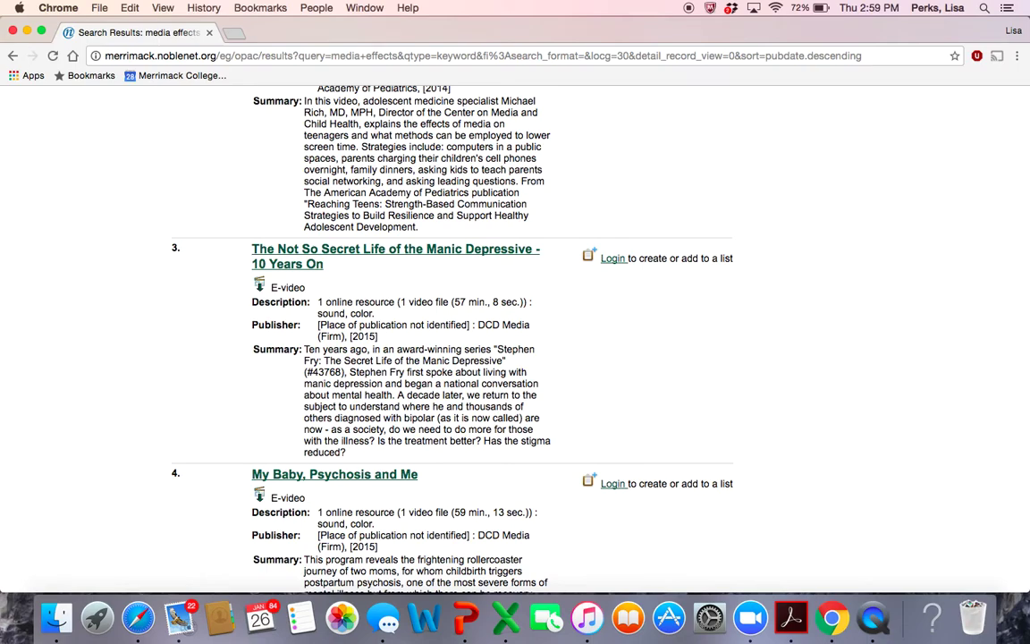
{"action": "scroll", "coordinate": [768, 535], "scroll_direction": "down", "scroll_amount": 2}
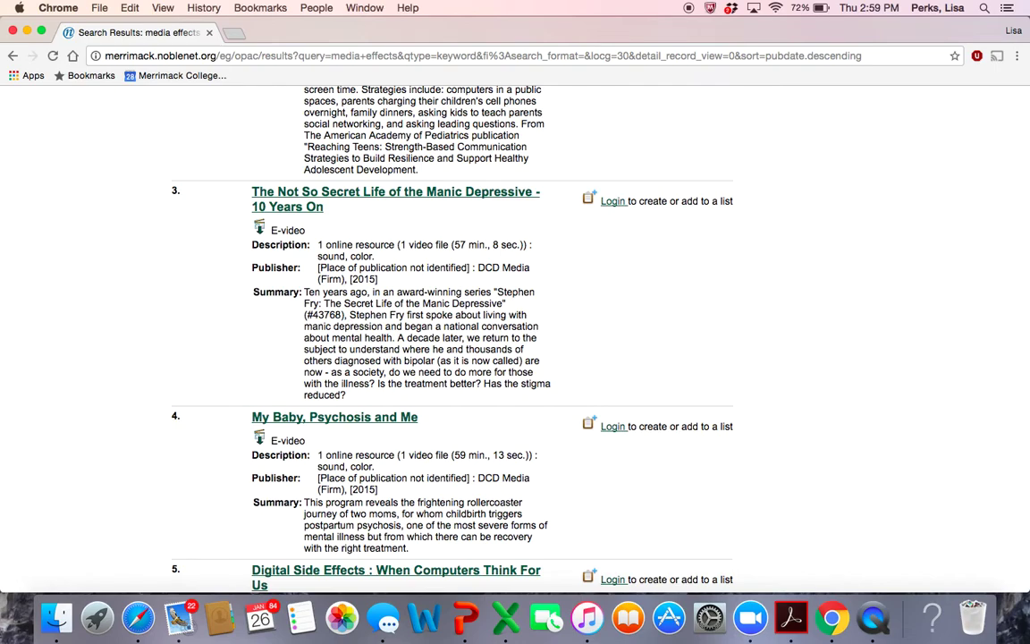
{"action": "scroll", "coordinate": [768, 536], "scroll_direction": "down", "scroll_amount": 6}
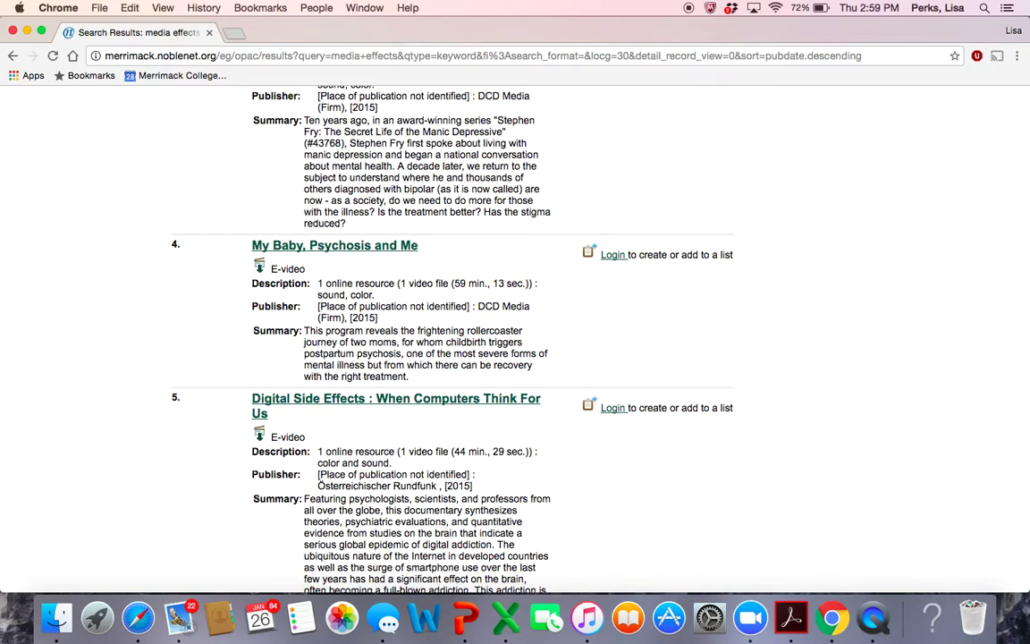
{"action": "scroll", "coordinate": [515, 340], "scroll_direction": "up", "scroll_amount": 10}
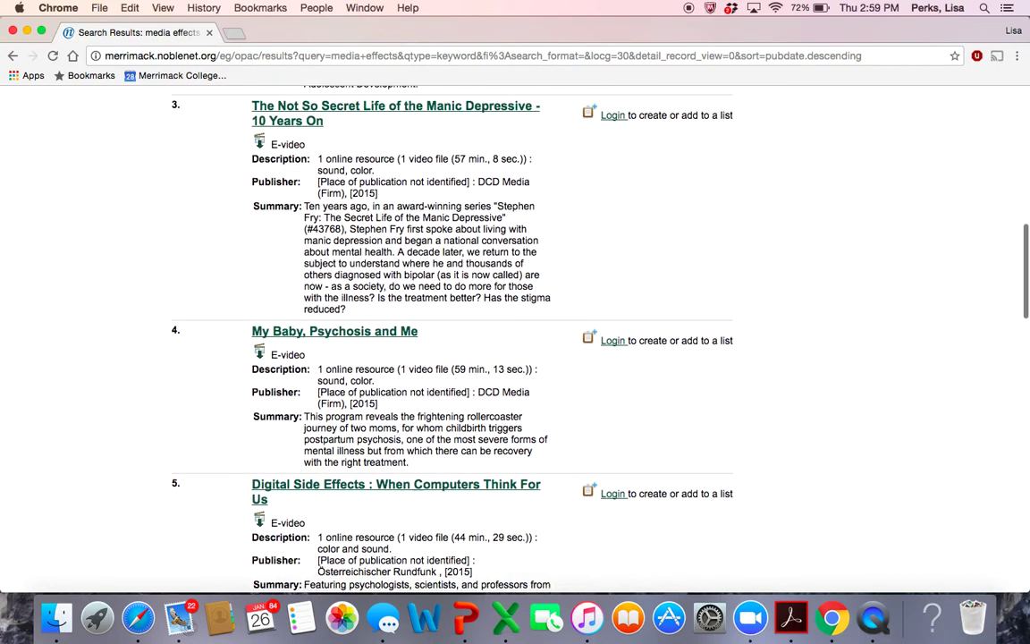
{"action": "scroll", "coordinate": [209, 340], "scroll_direction": "up", "scroll_amount": 7}
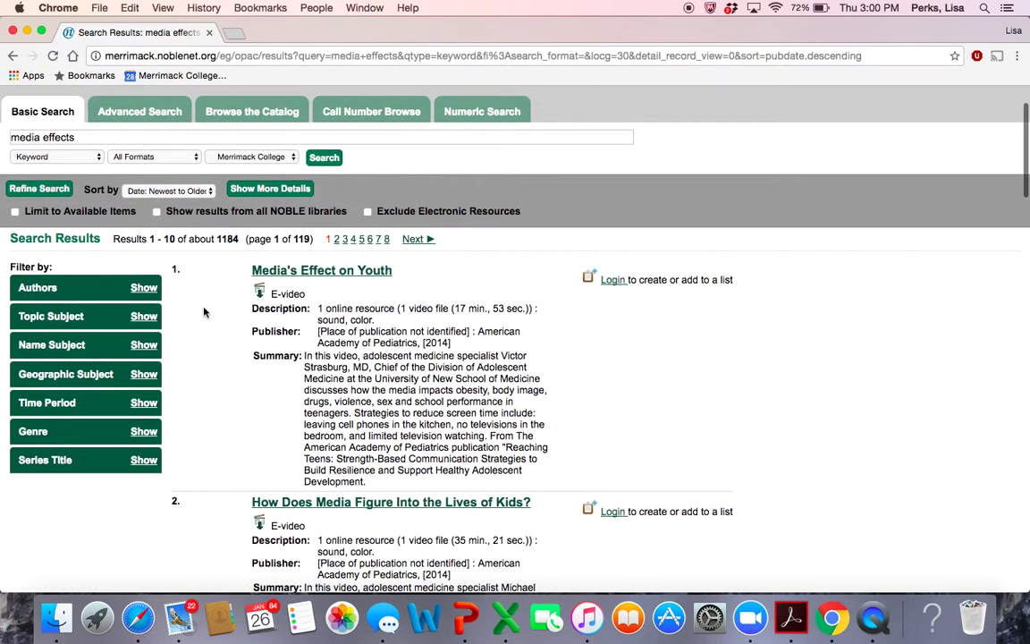
Set the sort order of the "media effects" results to relevance.
{"action": "left_click", "coordinate": [211, 195]}
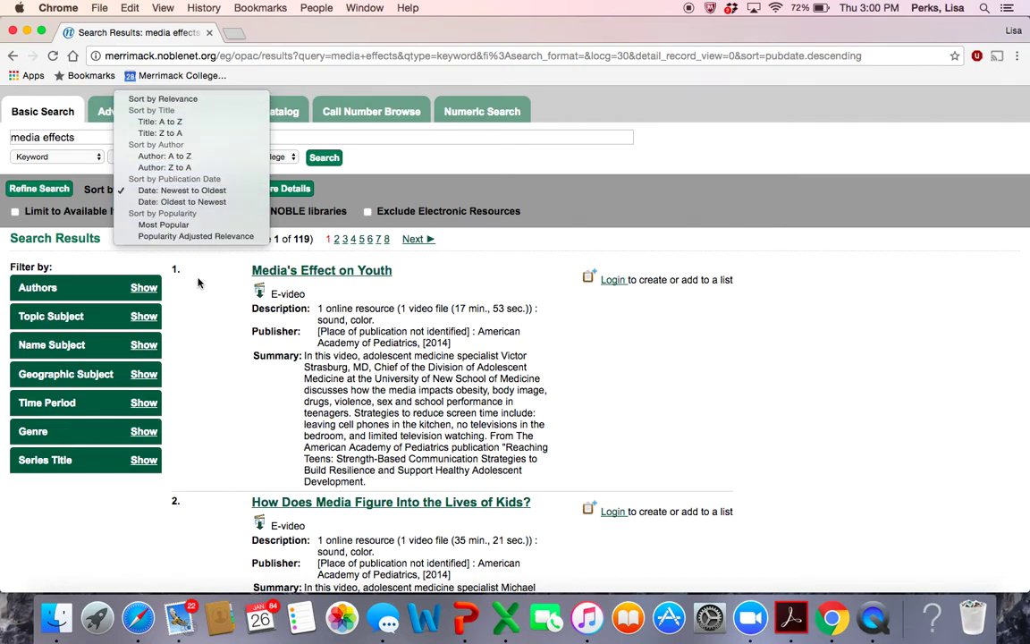
{"action": "left_click", "coordinate": [308, 178]}
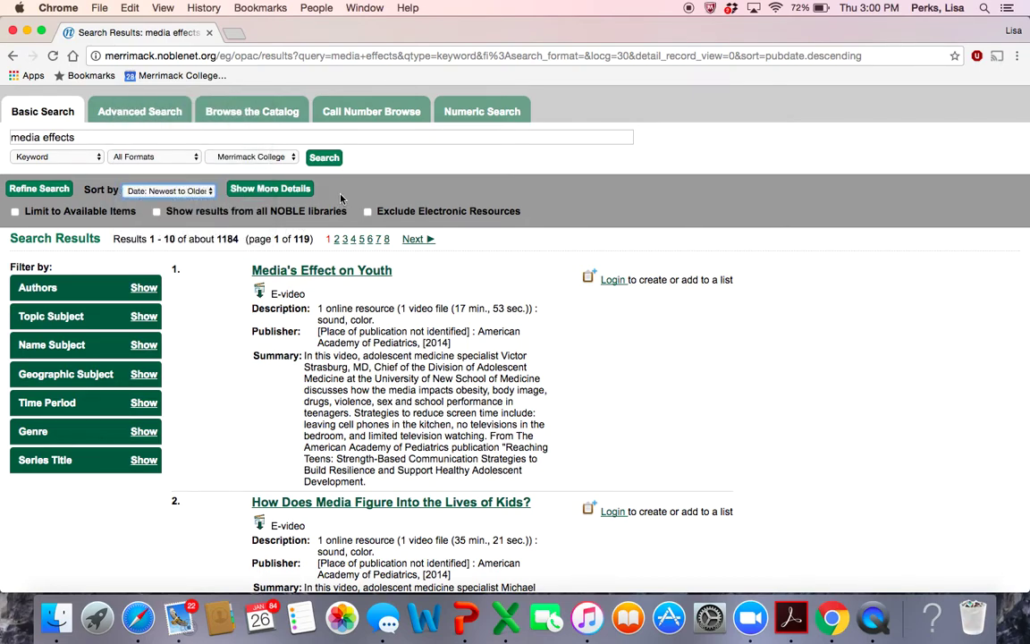
{"action": "left_click", "coordinate": [192, 186]}
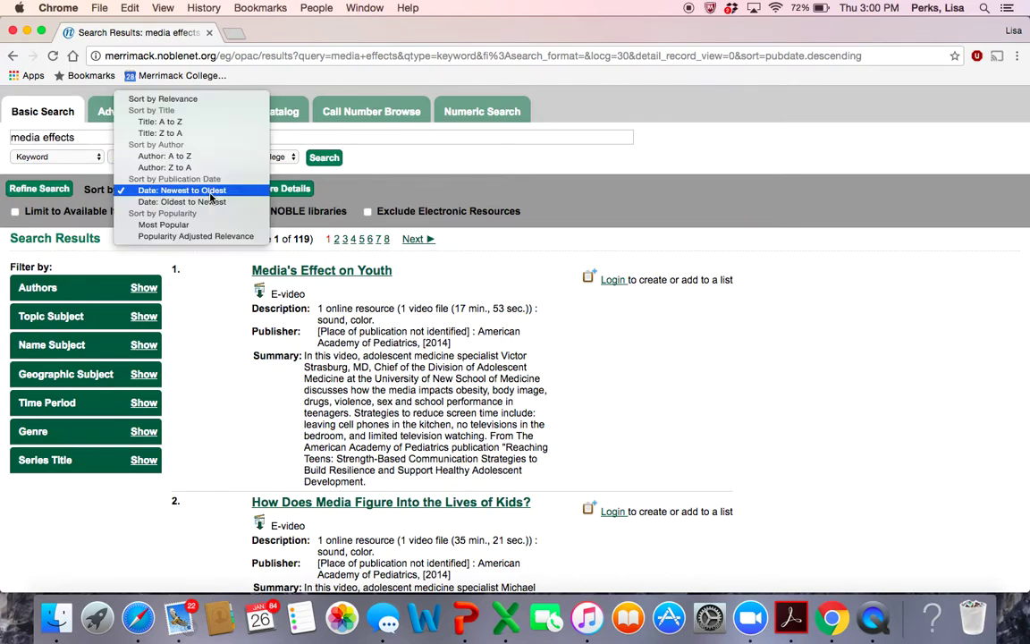
{"action": "left_click", "coordinate": [191, 100]}
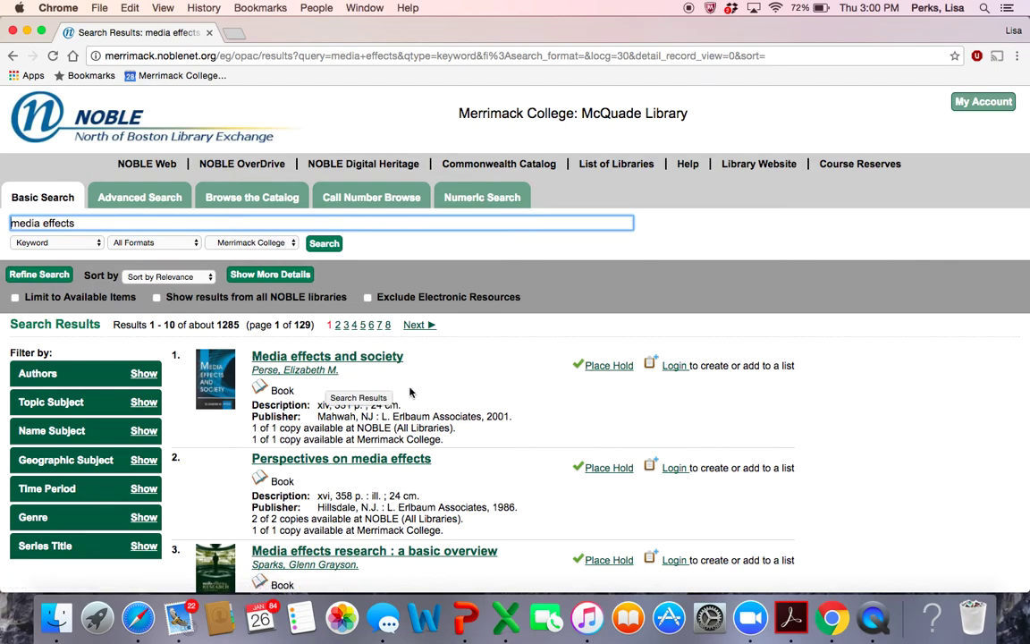
Start a hold on "Media effects and society", fill in the library card number and PIN, and return to the results without logging in.
{"action": "left_click", "coordinate": [604, 370]}
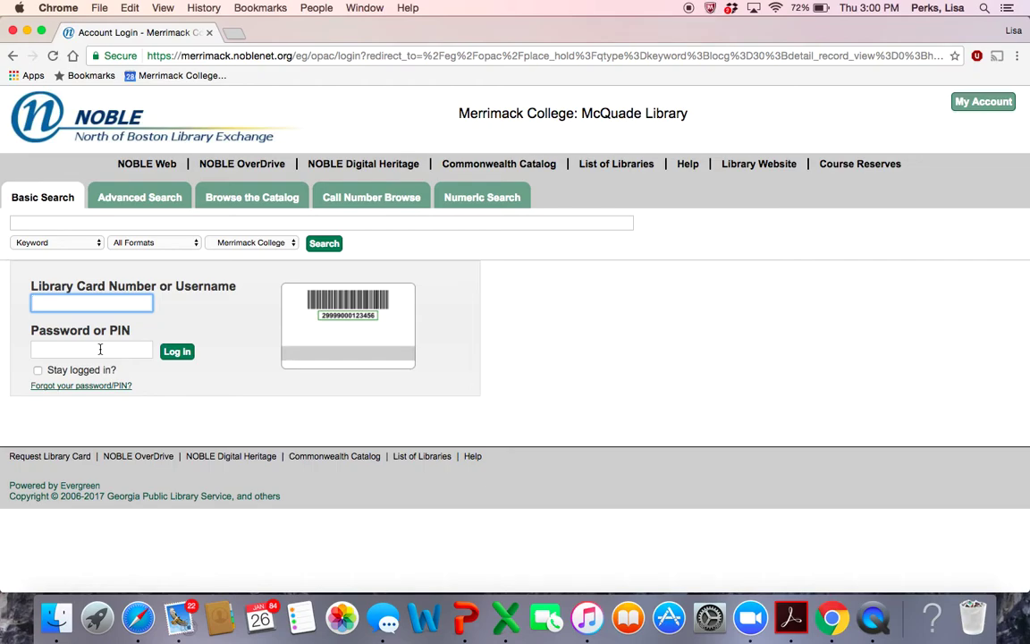
{"action": "left_click", "coordinate": [117, 301]}
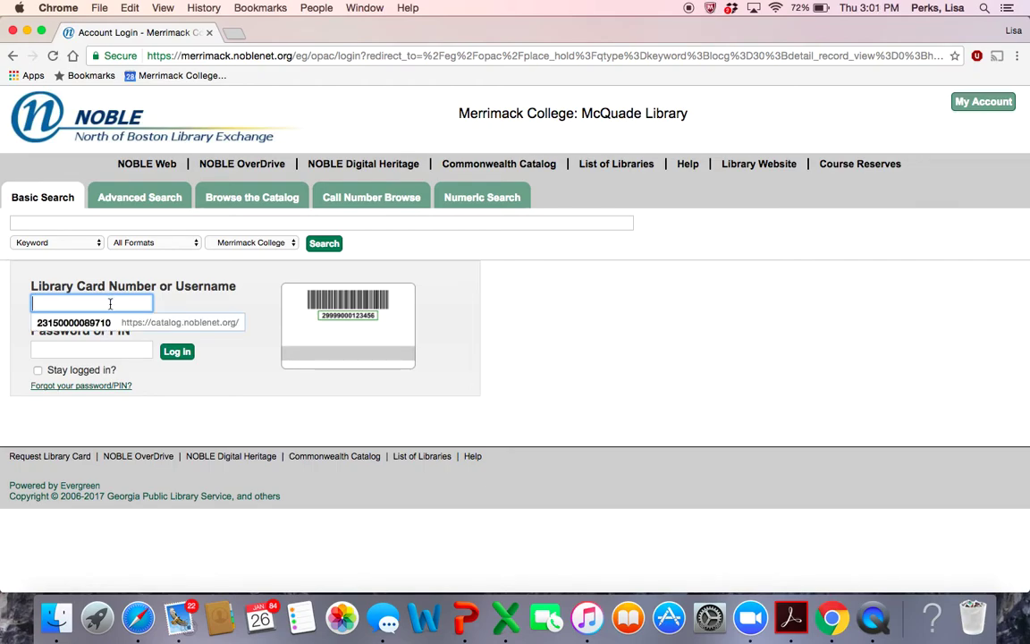
{"action": "left_click", "coordinate": [99, 322]}
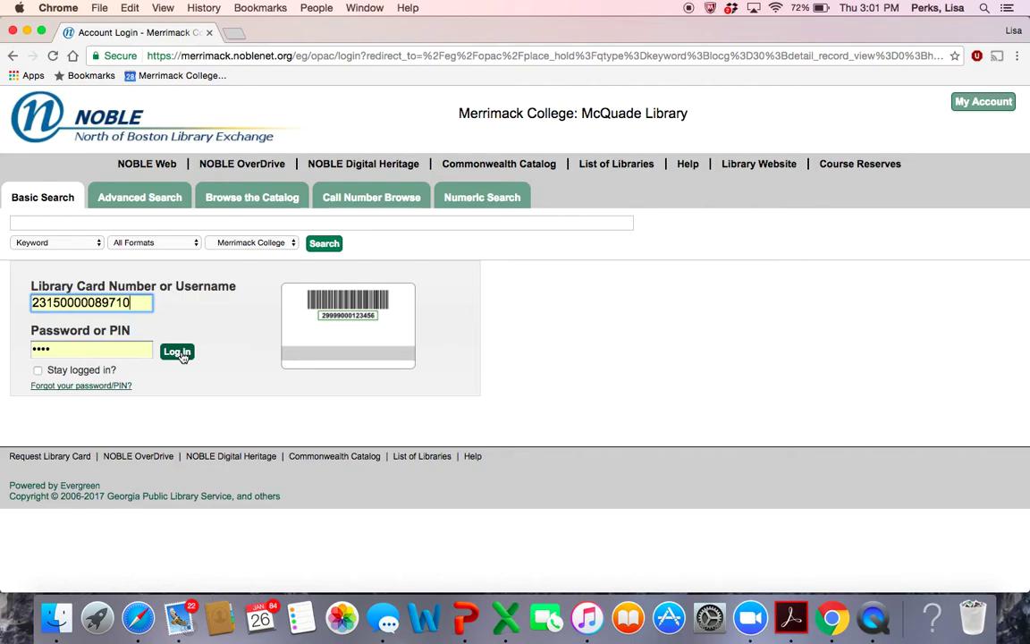
{"action": "left_click", "coordinate": [14, 57]}
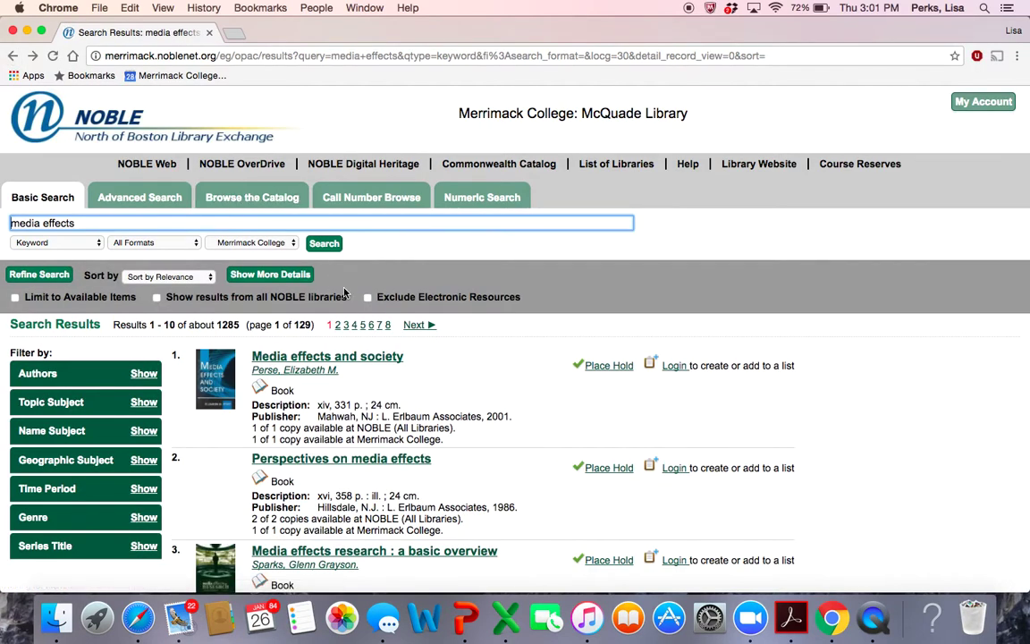
Open the record for "Media effects and society" and examine its availability, location, call number, subjects and suggested titles.
{"action": "left_click", "coordinate": [342, 358]}
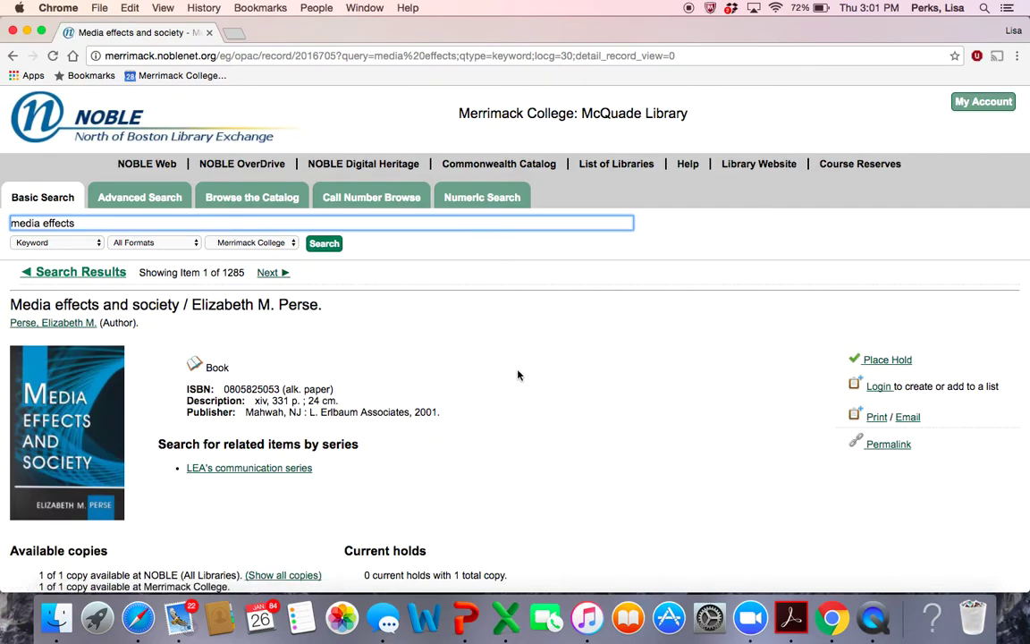
{"action": "left_click", "coordinate": [556, 449]}
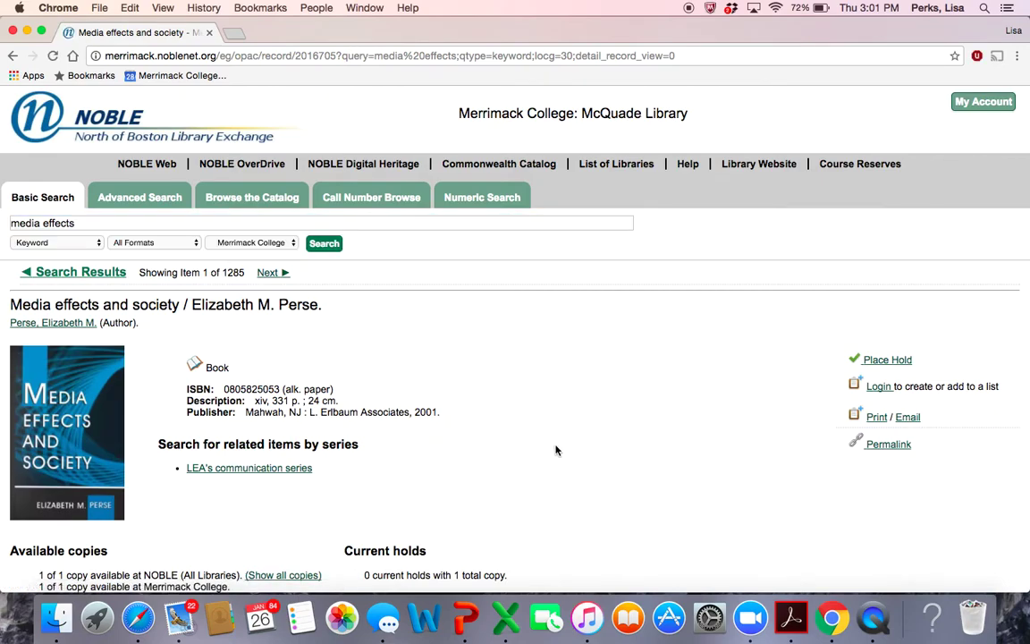
{"action": "scroll", "coordinate": [556, 449], "scroll_direction": "down", "scroll_amount": 5}
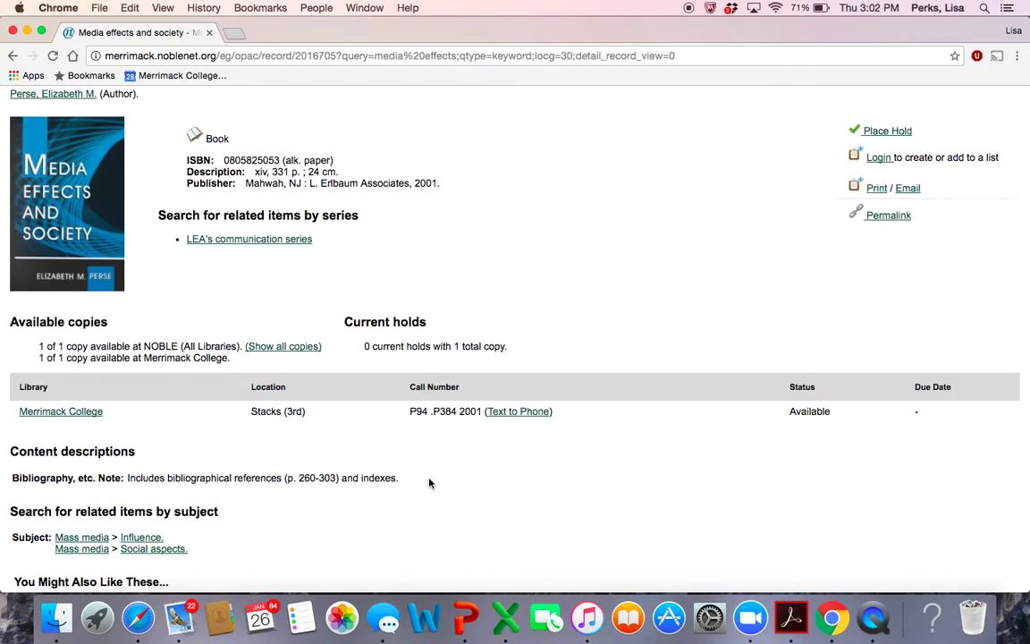
{"action": "scroll", "coordinate": [429, 483], "scroll_direction": "down", "scroll_amount": 3}
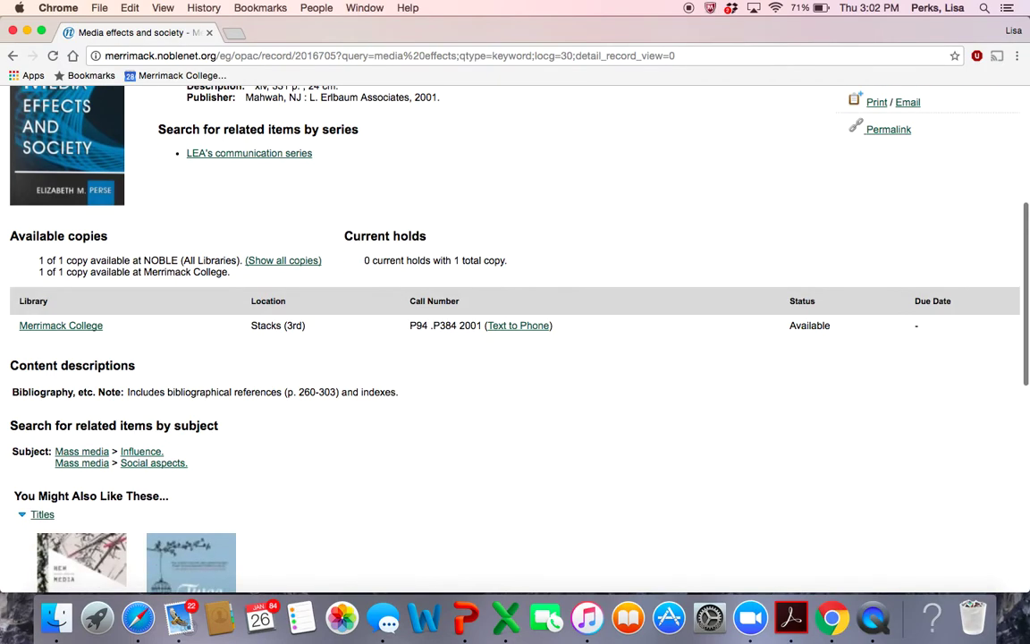
{"action": "scroll", "coordinate": [282, 461], "scroll_direction": "down", "scroll_amount": 3}
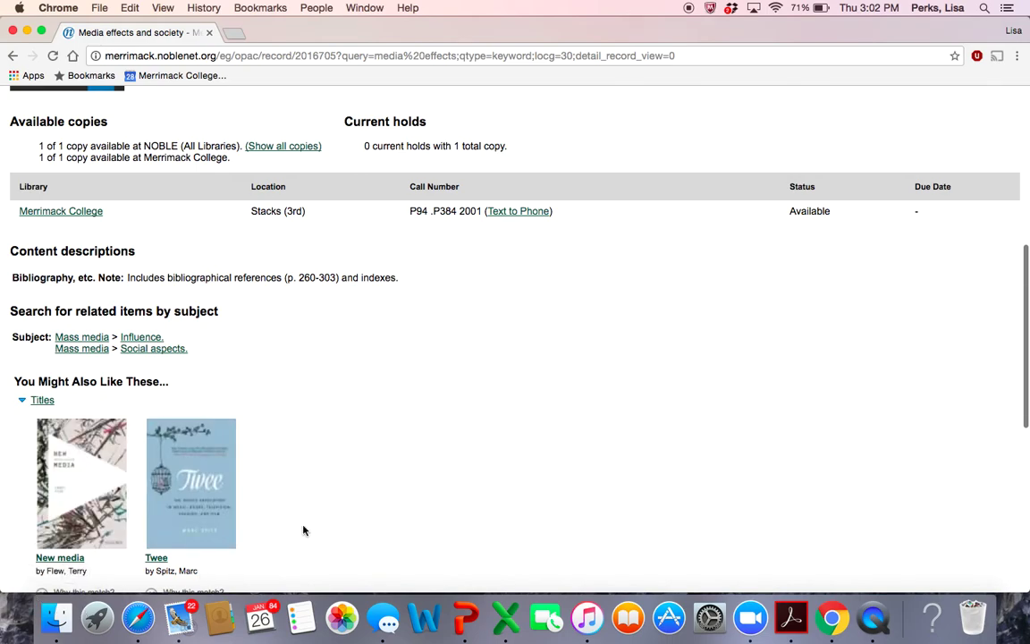
{"action": "scroll", "coordinate": [303, 530], "scroll_direction": "down", "scroll_amount": 5}
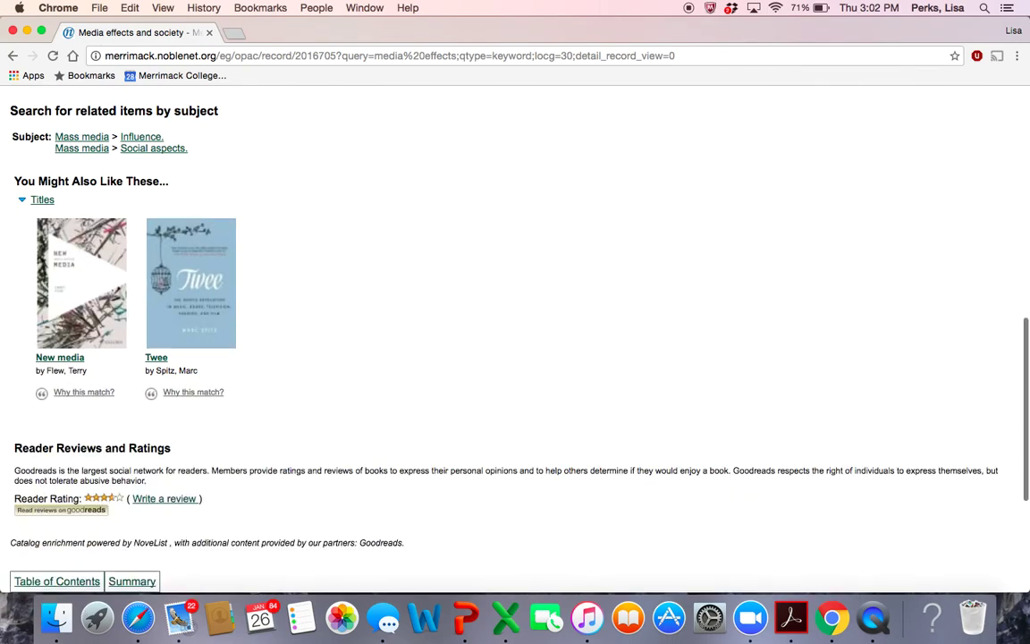
Examine the reader rating, table of contents and summary links, and citation at the end of the "Media effects and society" record.
{"action": "scroll", "coordinate": [467, 340], "scroll_direction": "down", "scroll_amount": 6}
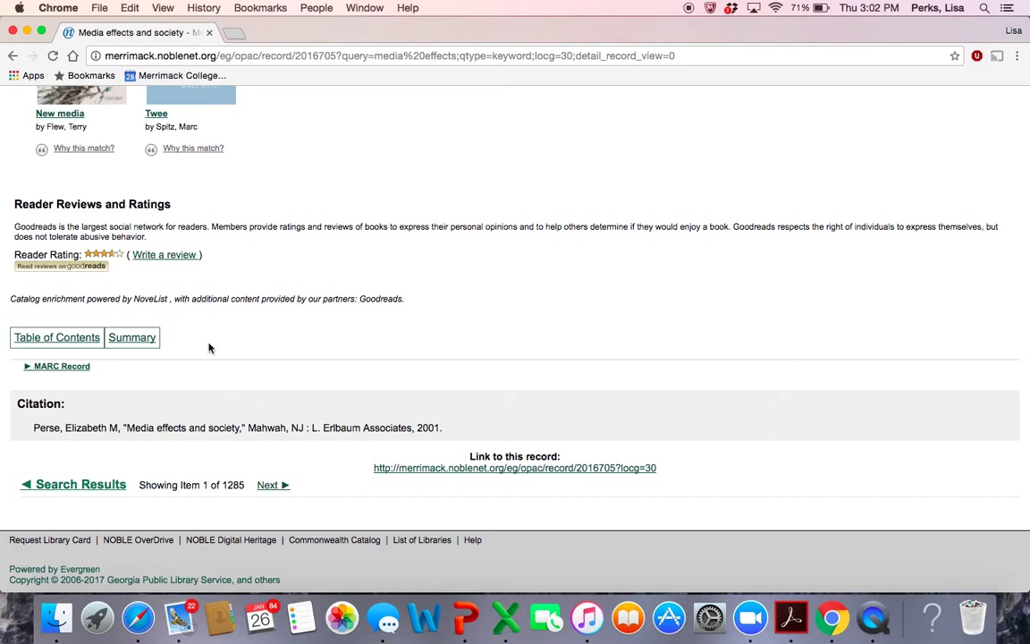
Switch to QuickTime Player, quit it, and name the unsaved screen recording "Library Catalog Research" in the save dialog.
{"action": "left_click", "coordinate": [876, 632]}
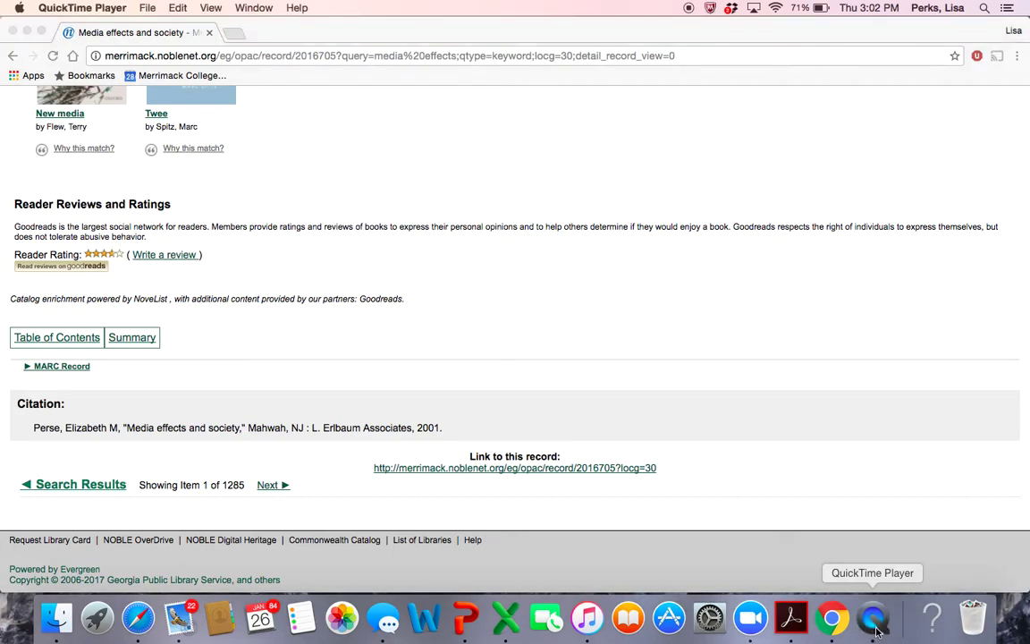
{"action": "right_click", "coordinate": [876, 626]}
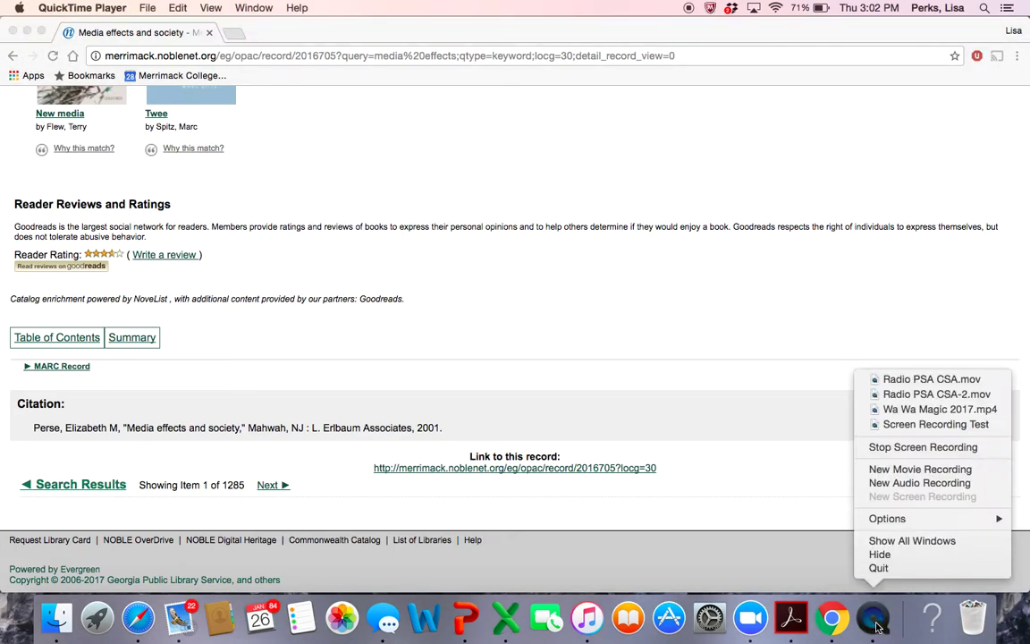
{"action": "left_click", "coordinate": [879, 568]}
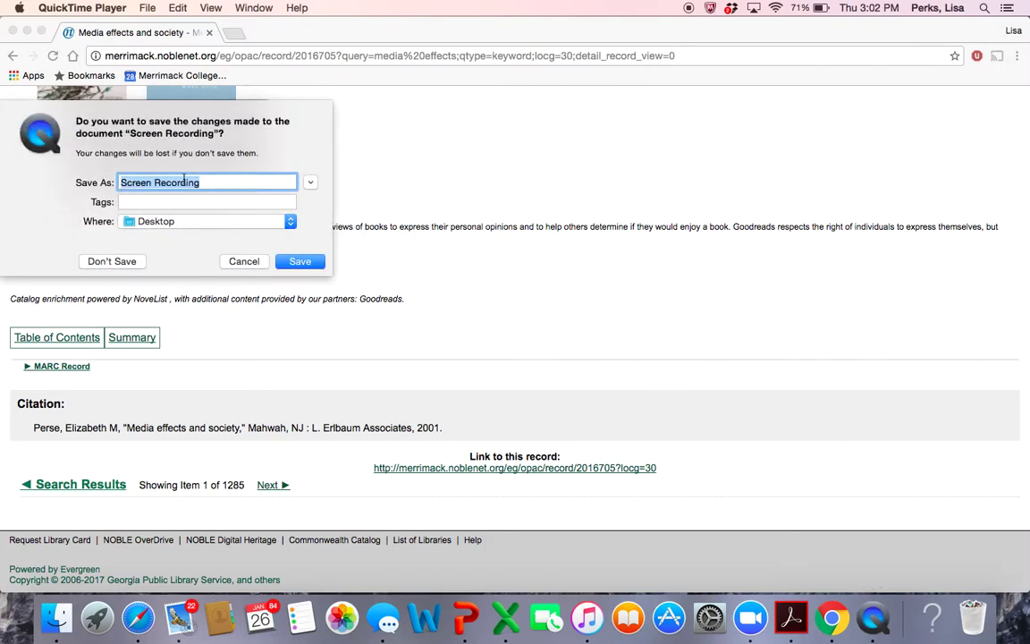
{"action": "key", "text": "BackSpace"}
{"action": "type", "text": "ibrar"}
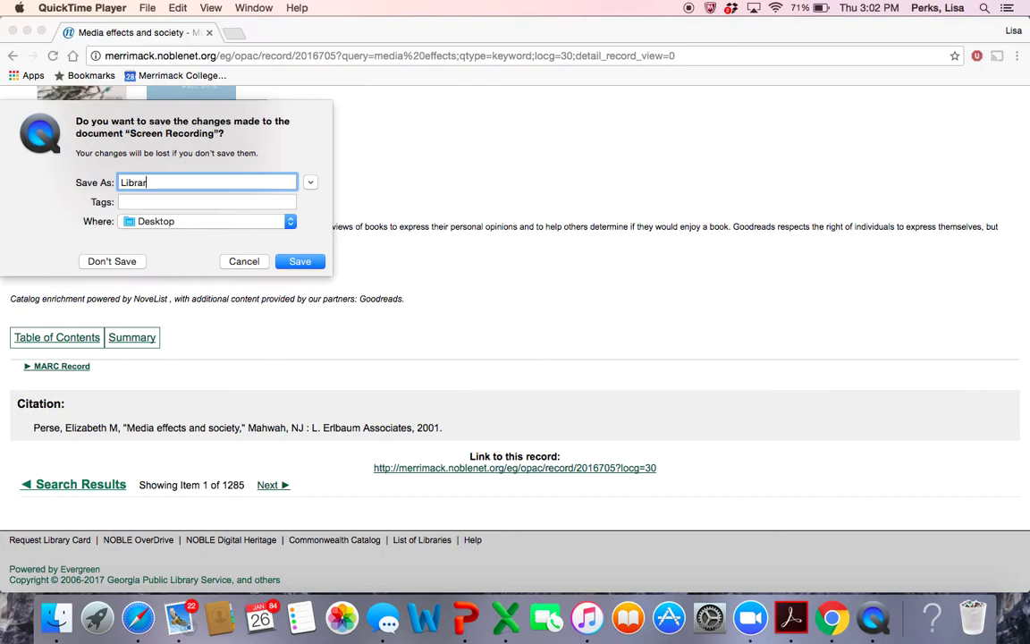
{"action": "type", "text": "y Catalog Research"}
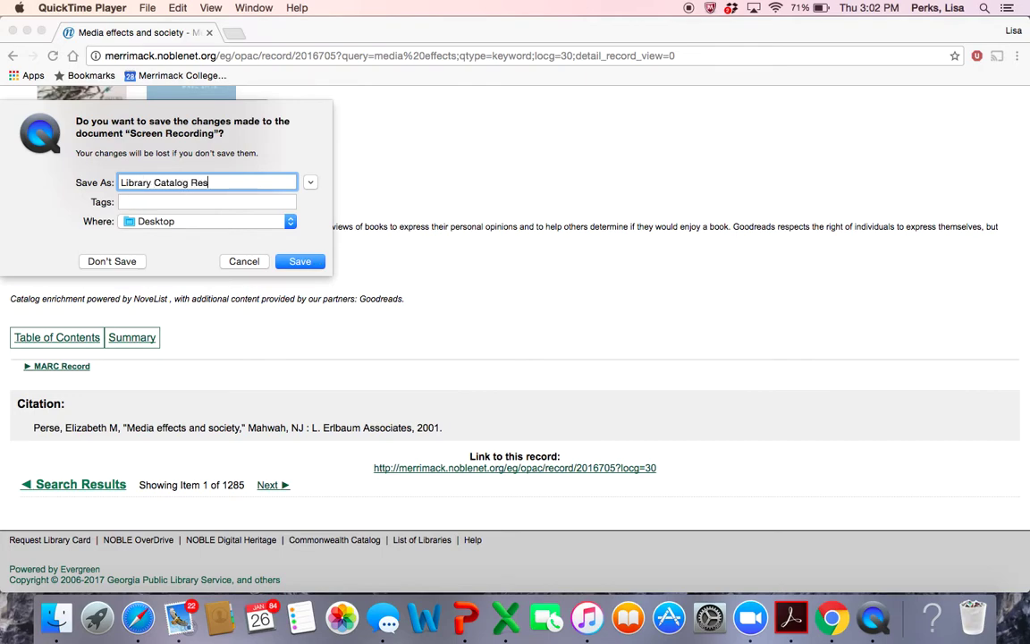